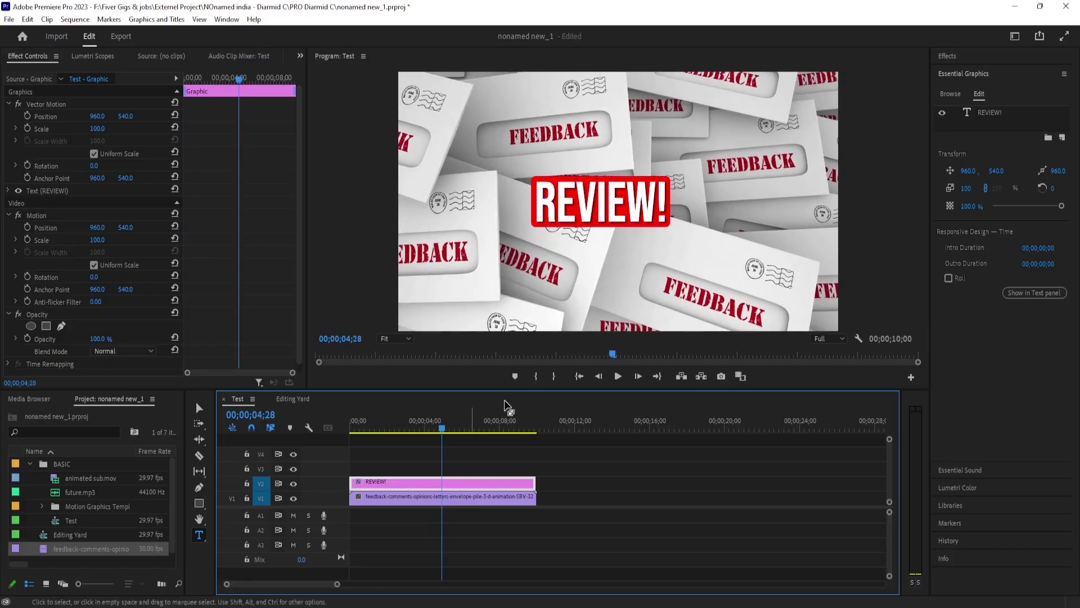
Step: Open the Effects panel and select the V1 feedback envelopes clip at the sequence start
click(947, 56)
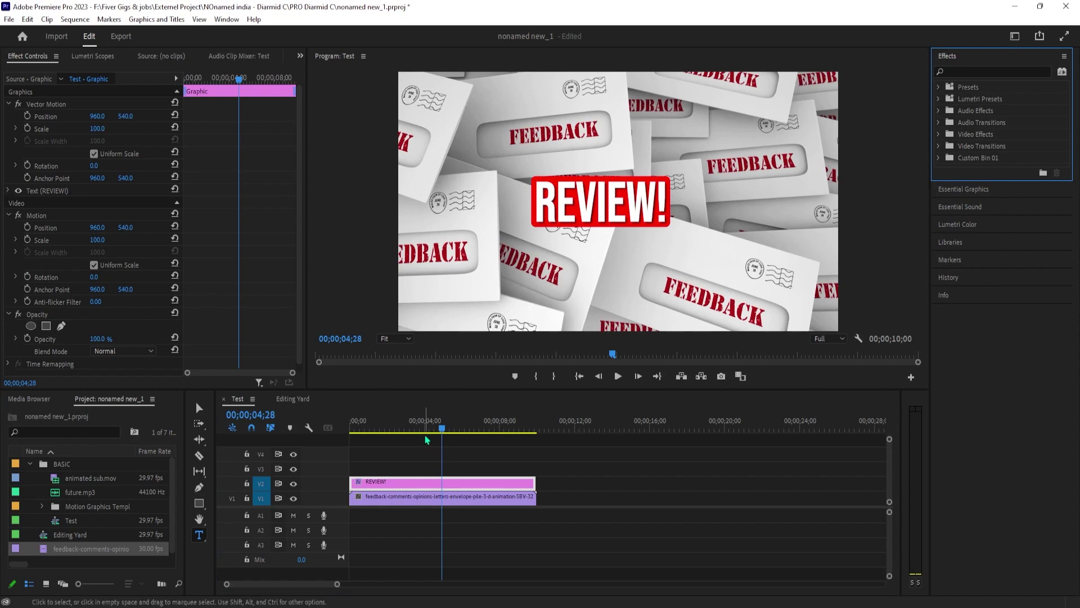
click(408, 421)
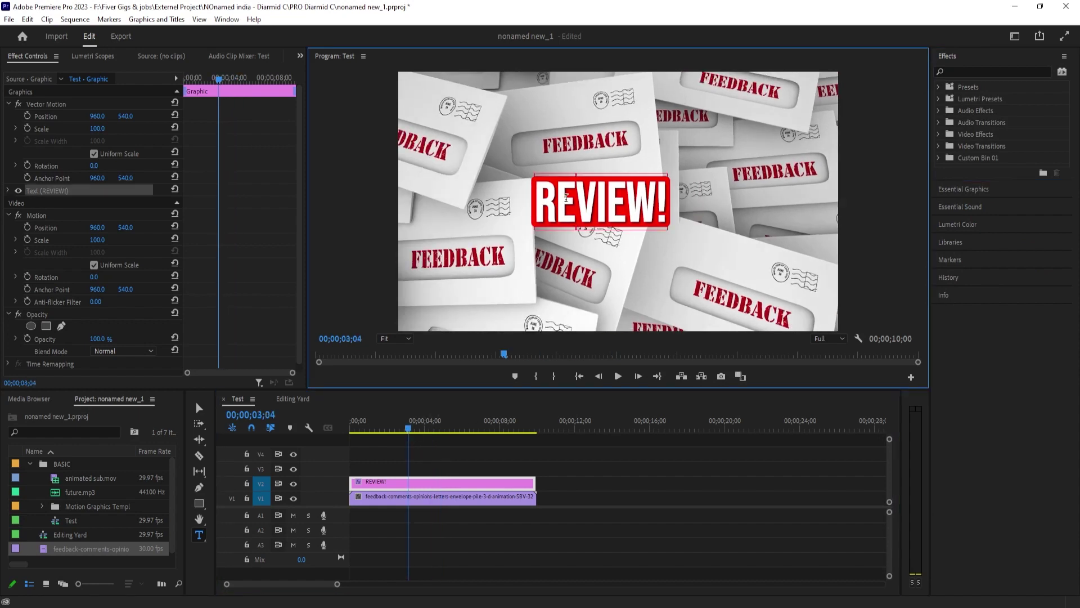
click(199, 410)
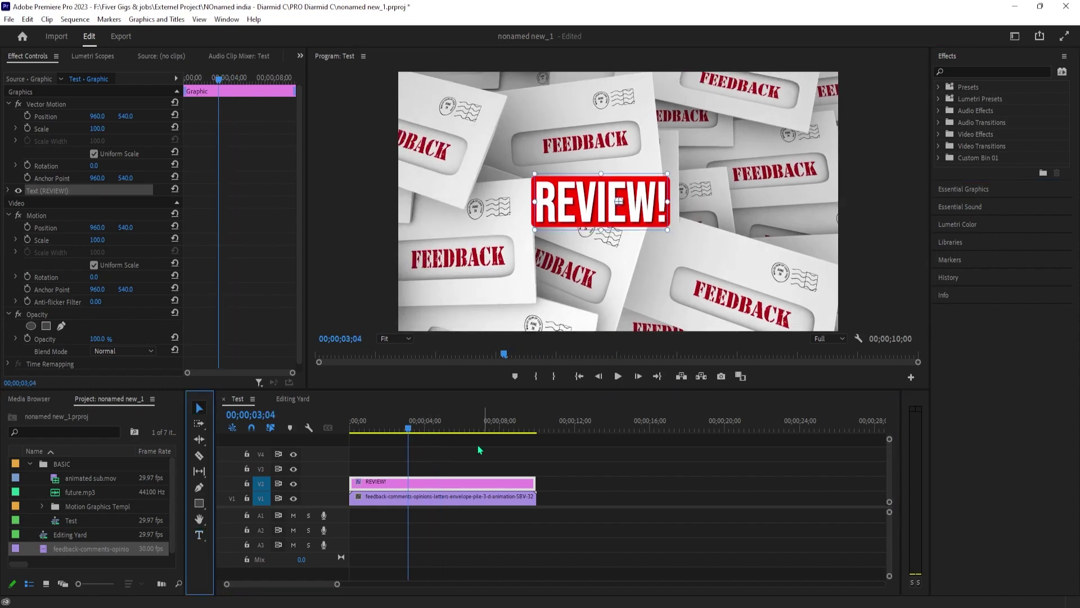
click(453, 495)
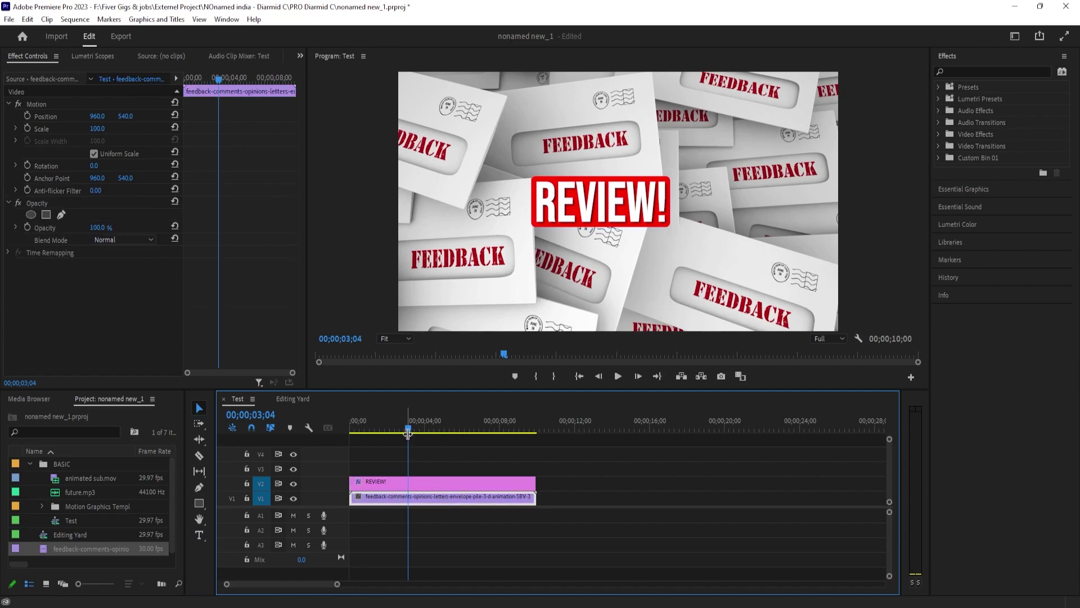
drag(397, 422, 362, 431)
Step: Search for and apply Distort > Transform to the REVIEW! clip on V2
click(971, 72)
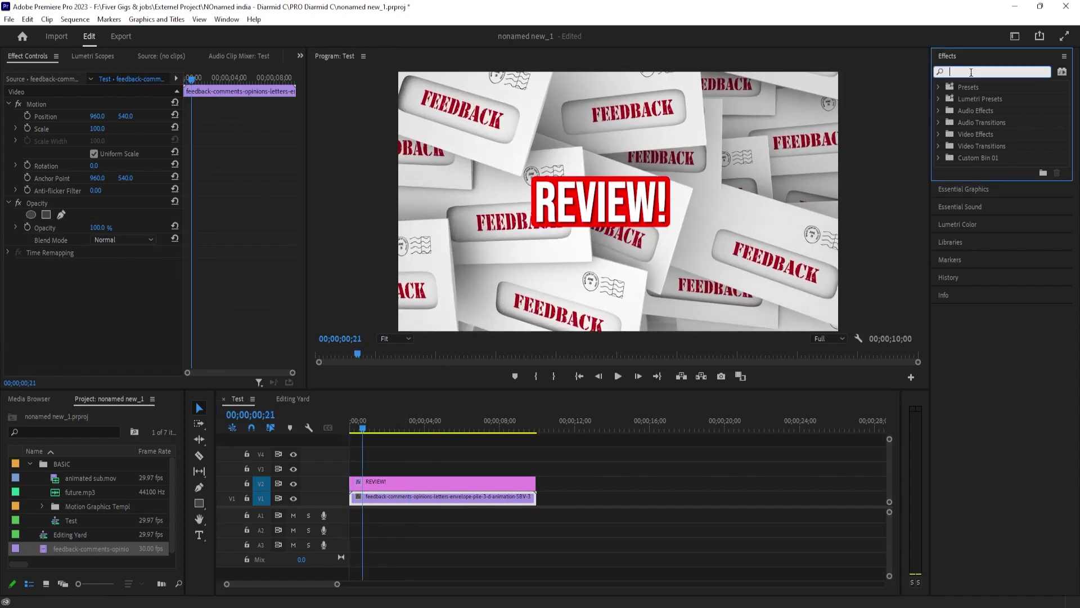
text(TRANS)
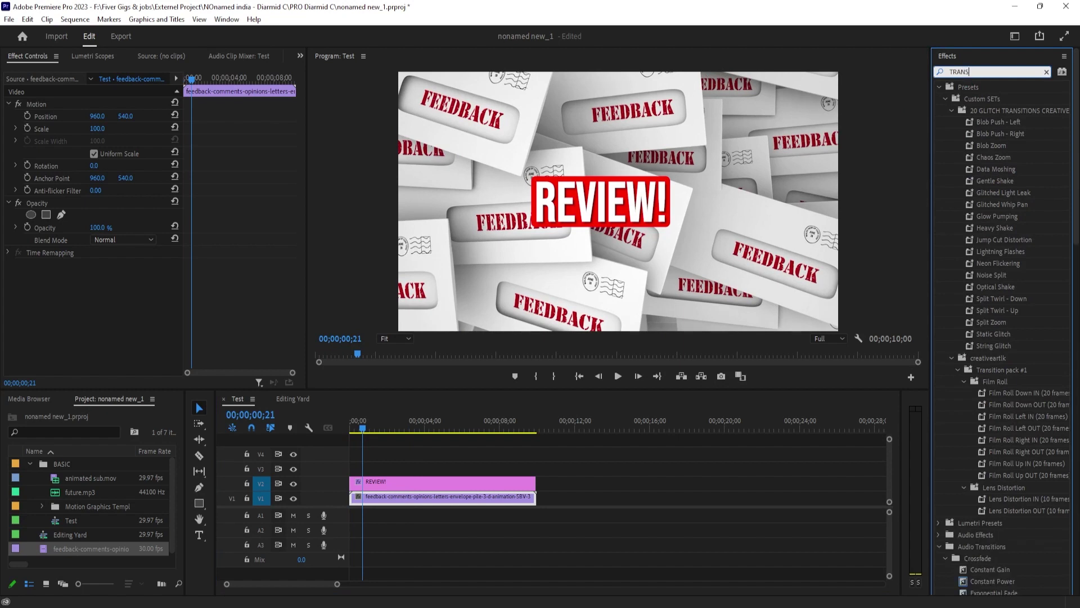
text(FORM)
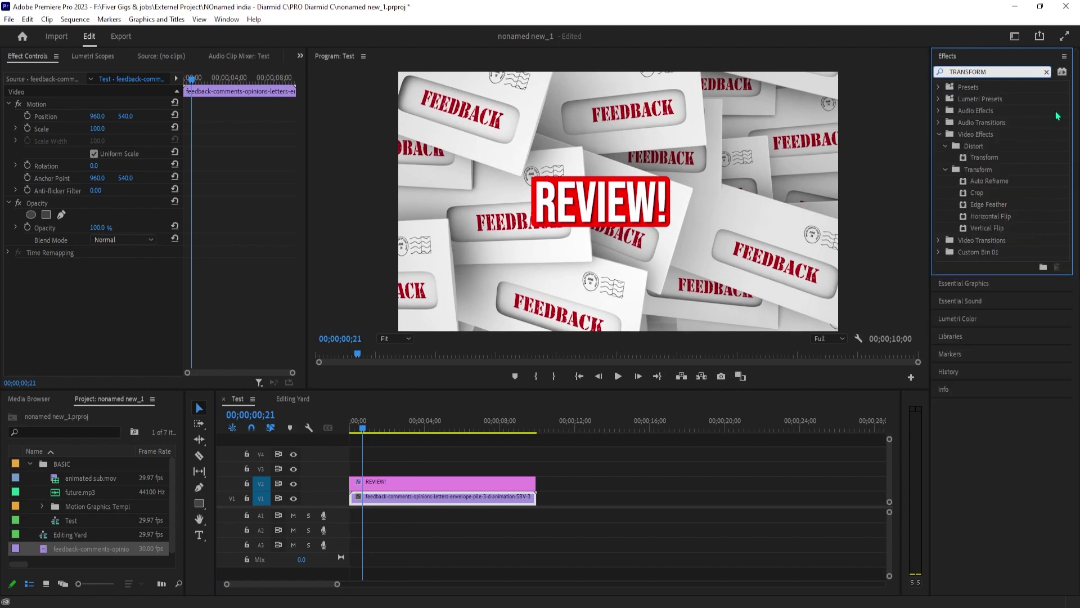
drag(984, 157, 400, 489)
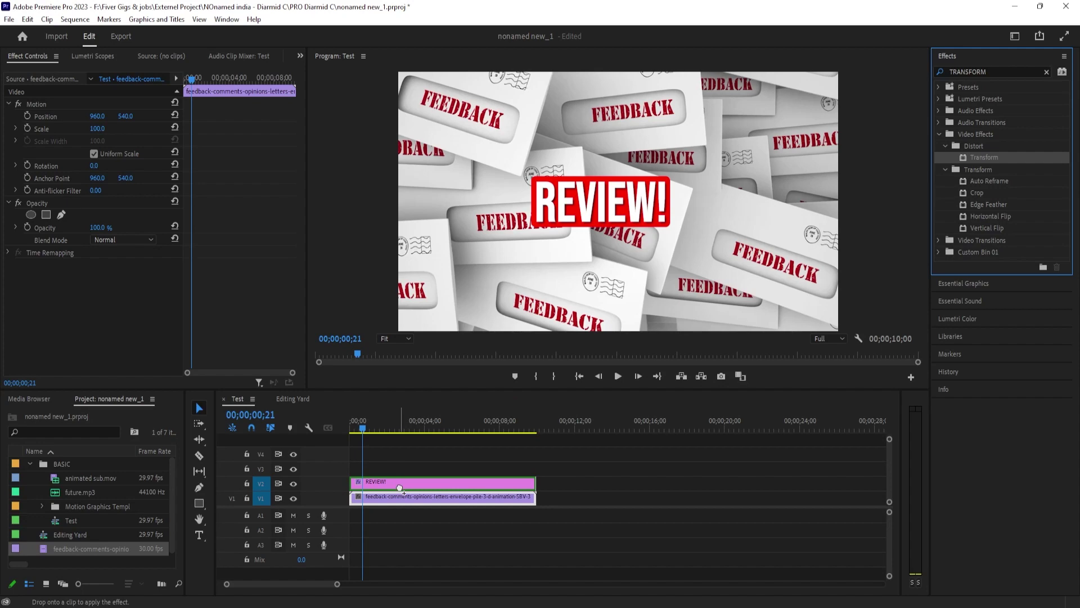
click(371, 482)
mouse_move(355, 426)
mouse_down()
mouse_move(384, 432)
mouse_move(356, 432)
mouse_up()
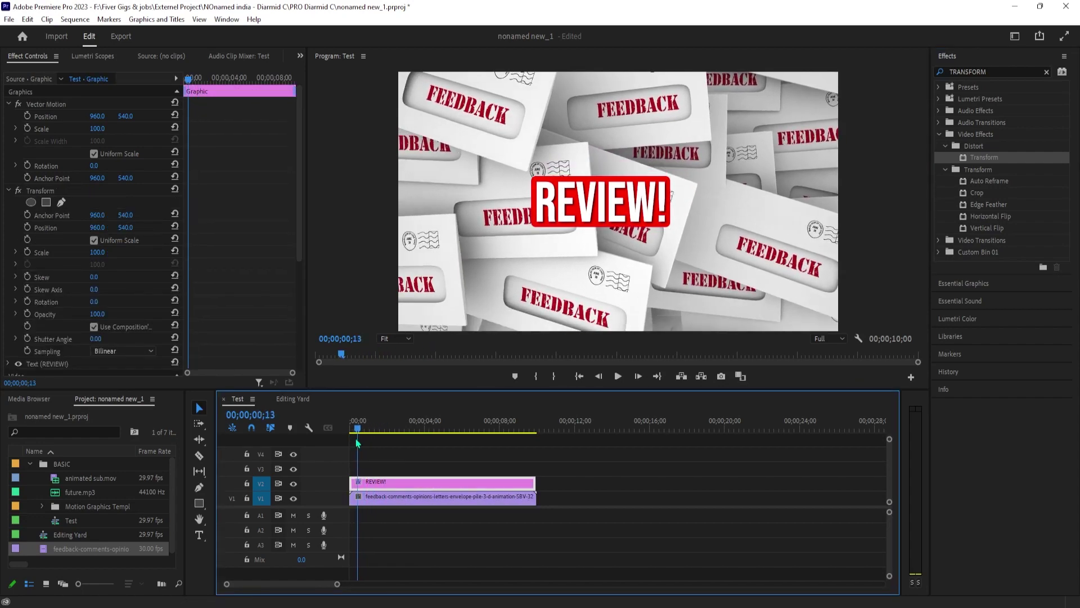
click(34, 191)
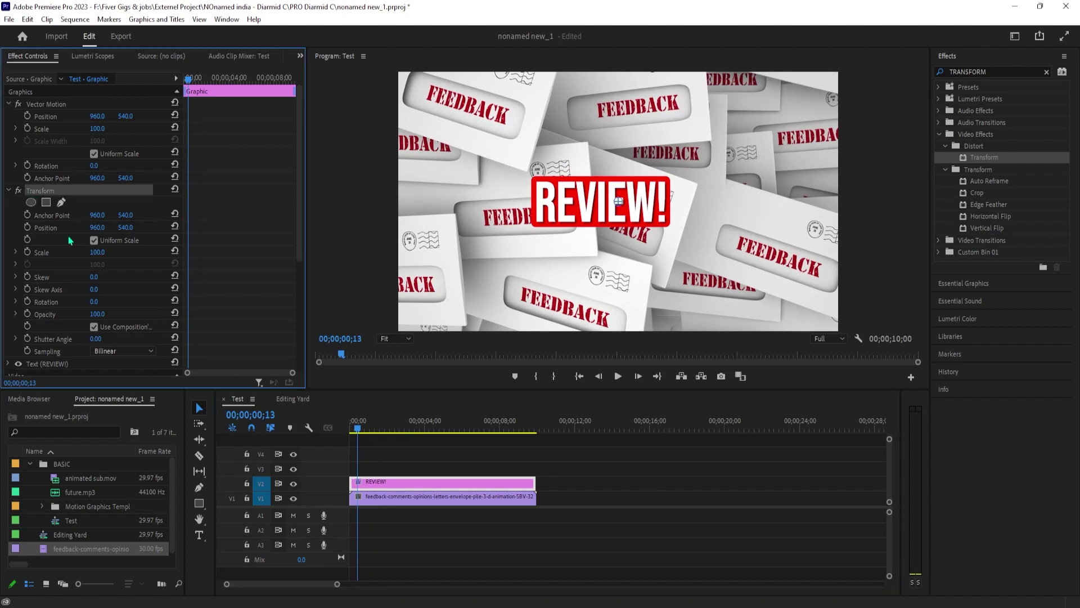
scroll(99, 282, down, 1)
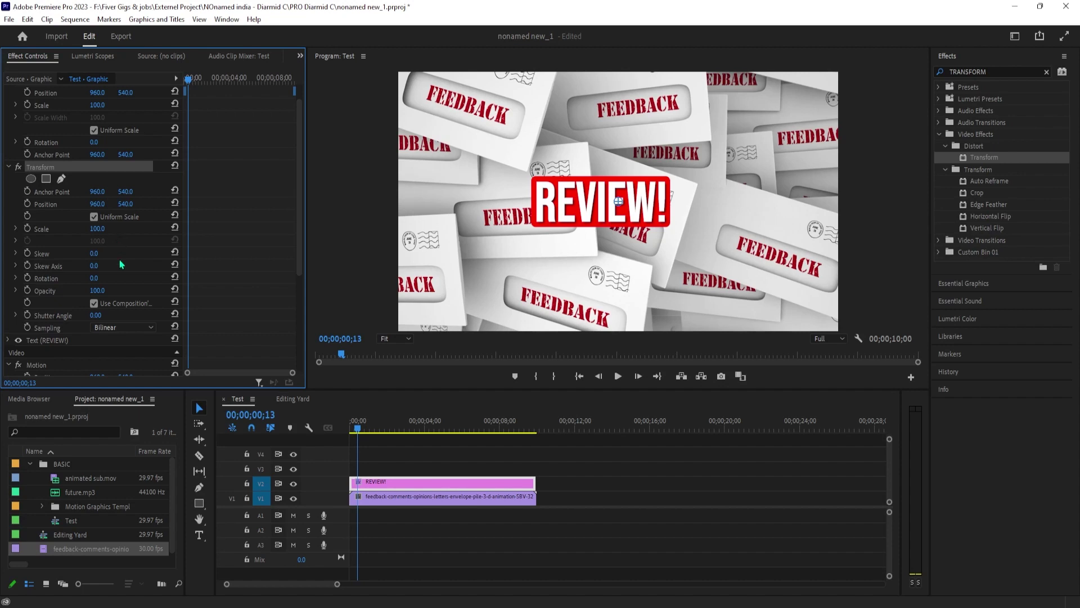
click(358, 431)
drag(354, 434, 358, 434)
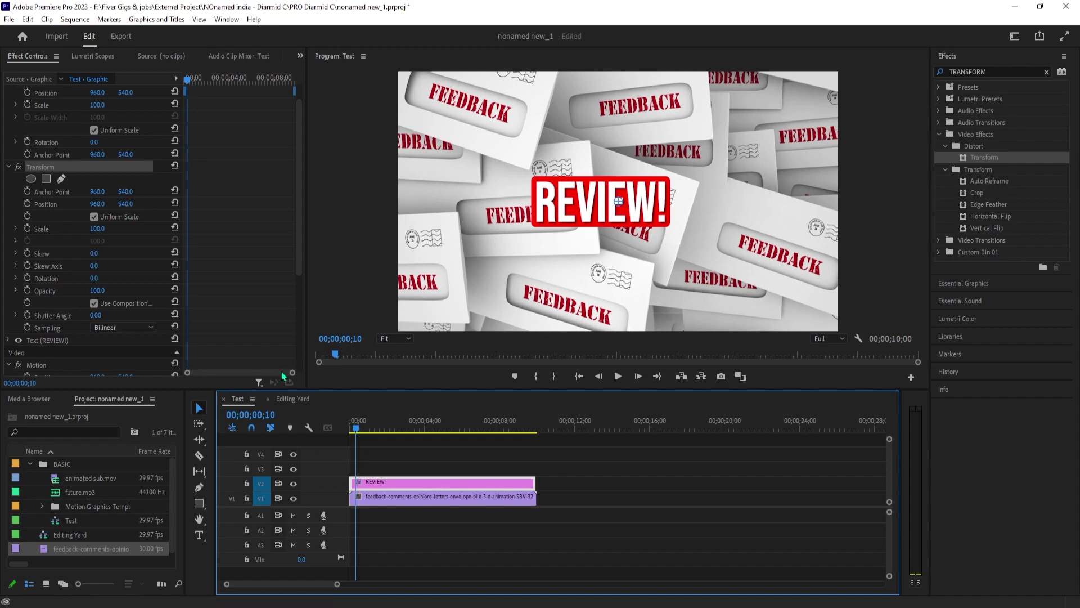
click(128, 209)
Step: Push REVIEW! below the frame at Position Y about 1203 and start Position keyframing
mouse_move(125, 204)
mouse_down()
mouse_move(135, 204)
mouse_move(119, 203)
mouse_up()
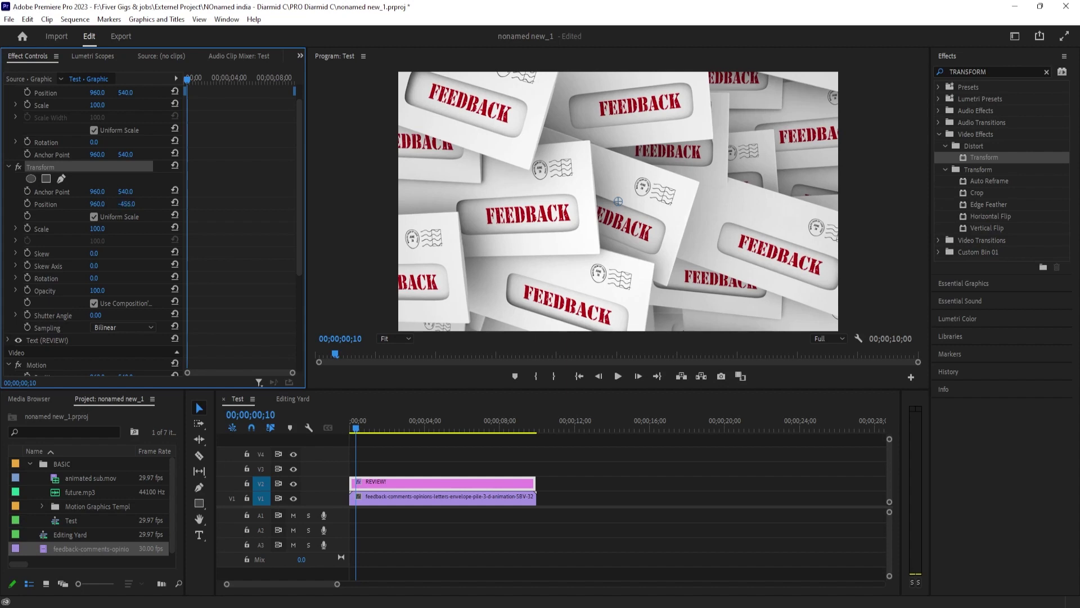
drag(118, 204, 135, 203)
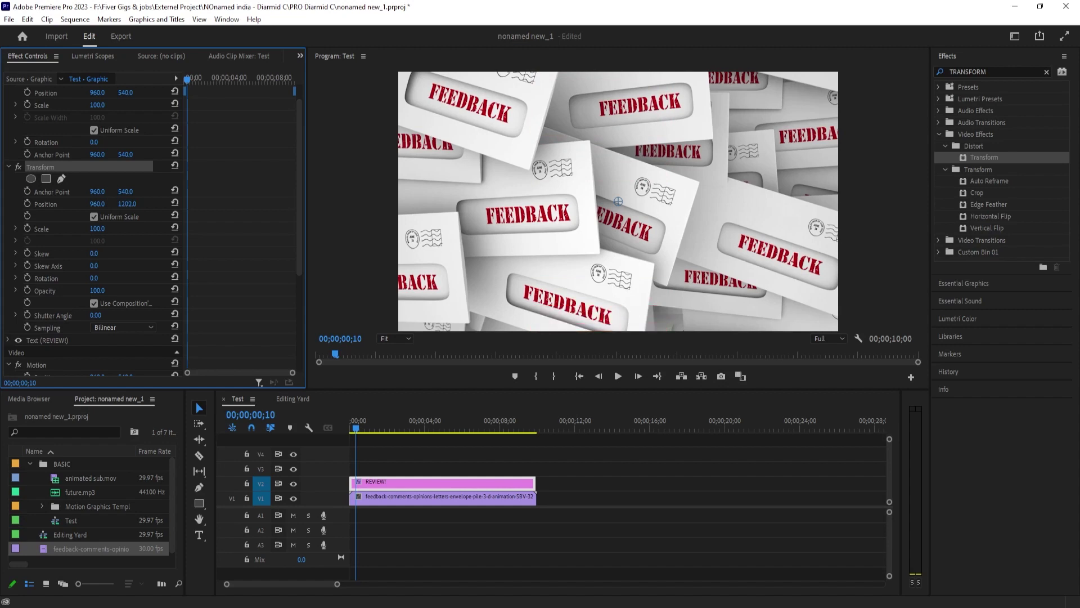
click(28, 203)
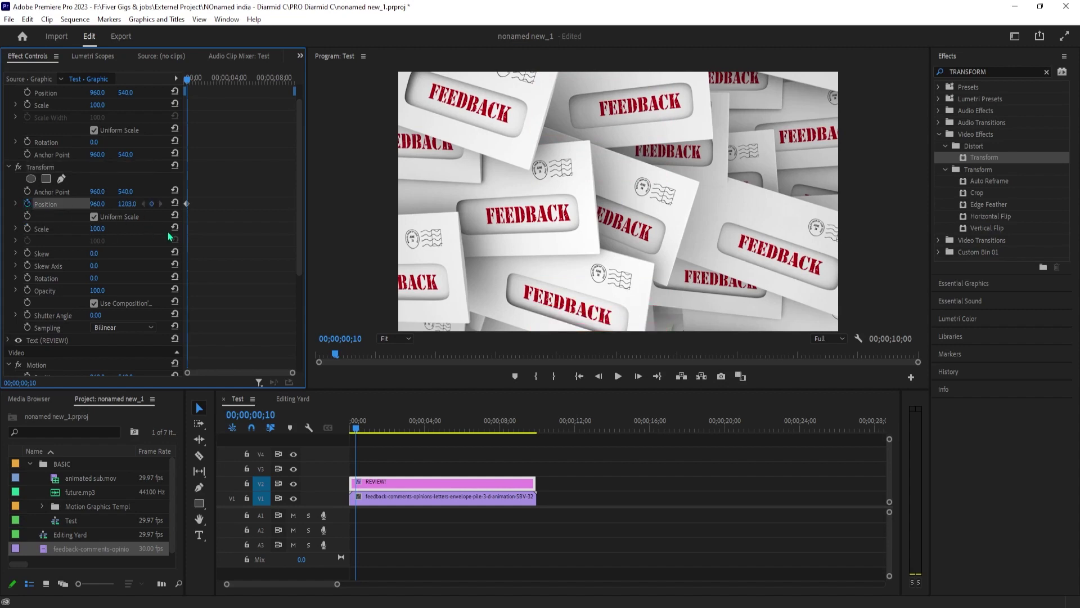
Step: At frame 18, keyframe Transform Position Y back to 540
key(Right)
key(Right)
key(Right)
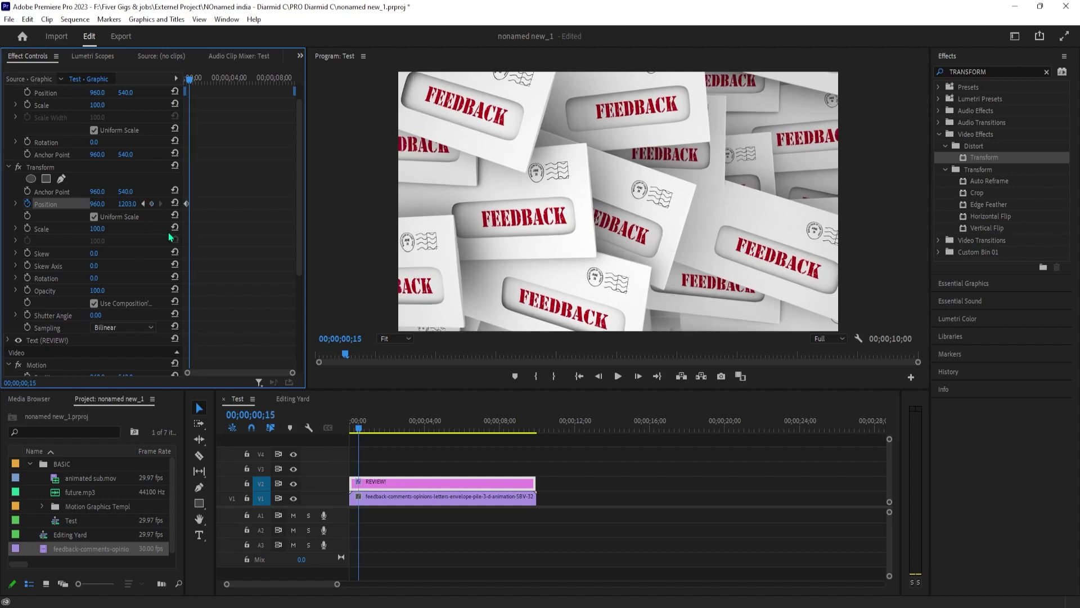
key(Right)
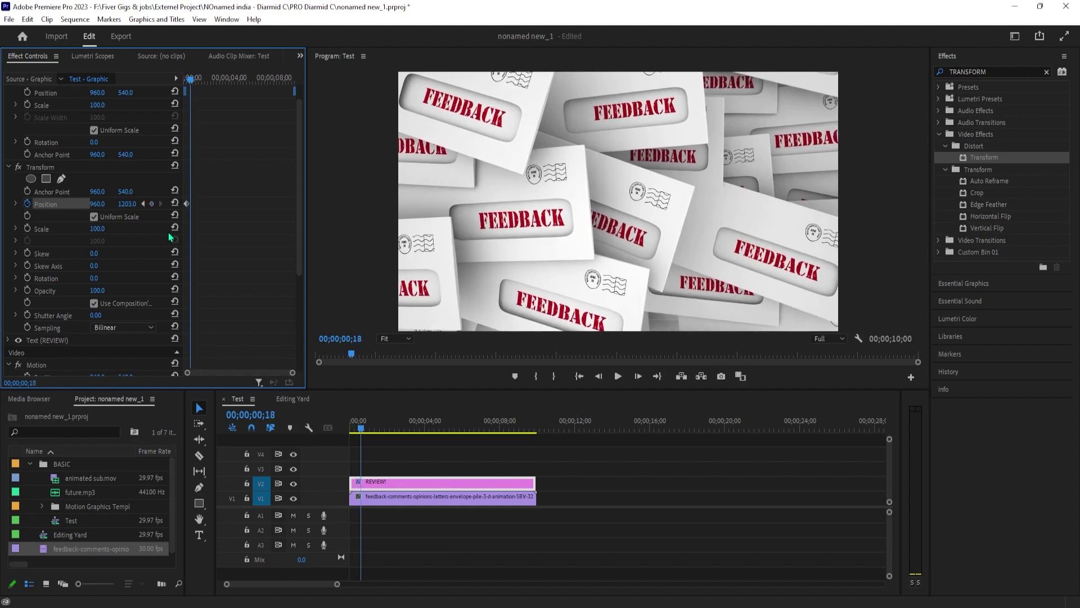
click(125, 205)
text(540)
key(Return)
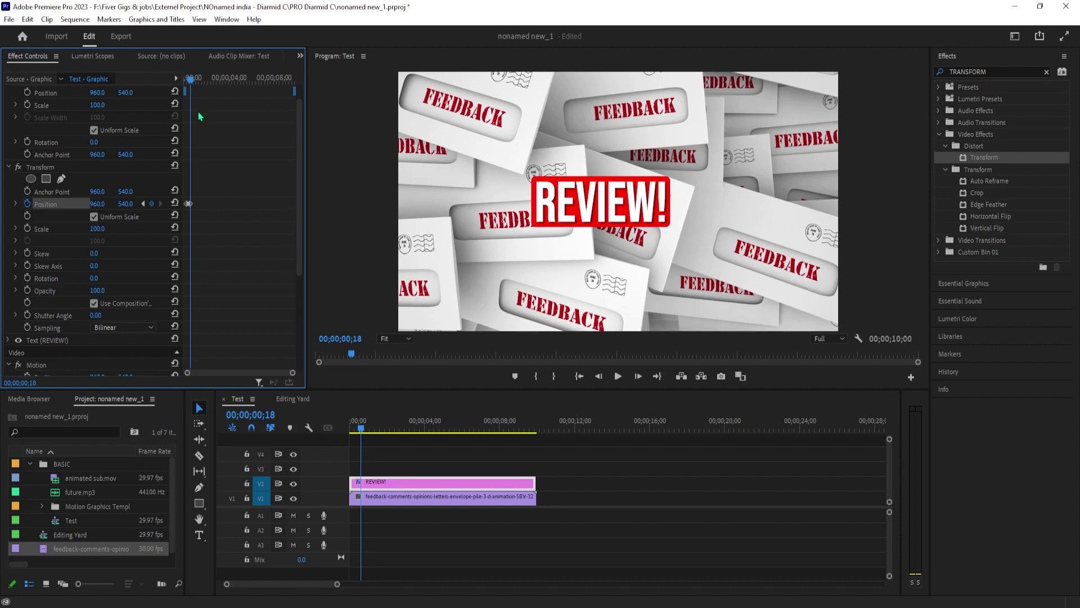
key(Right)
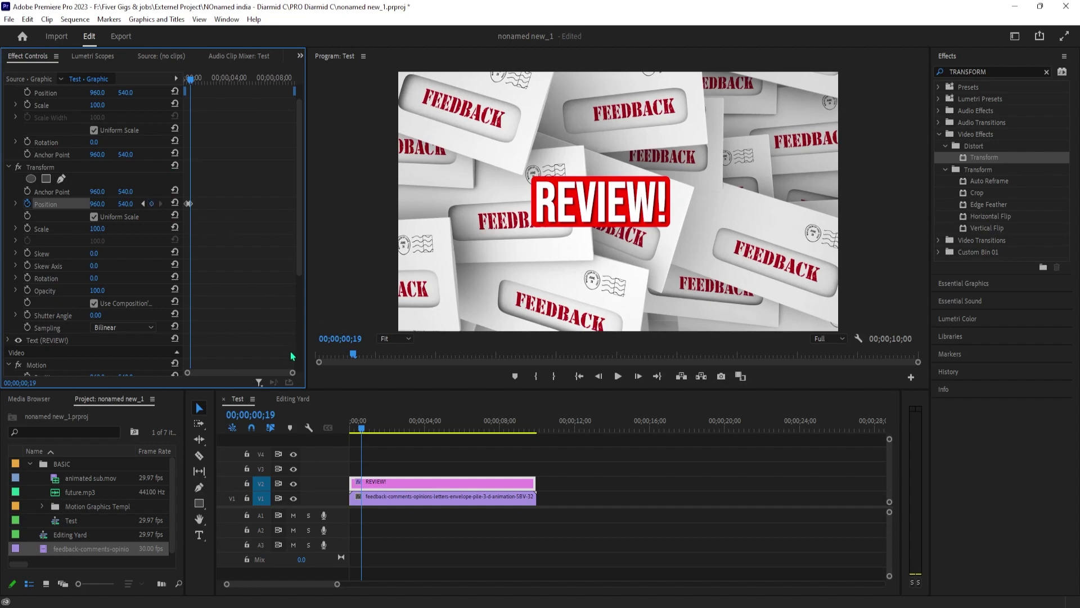
drag(290, 376, 262, 376)
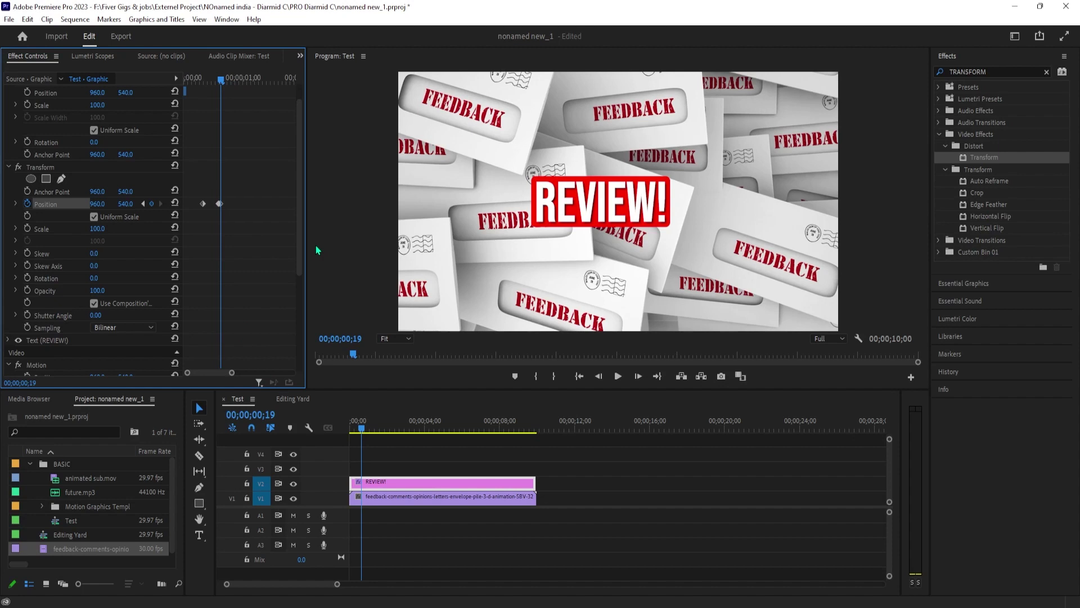
Step: Advance 13 frames to 01;15 and keyframe REVIEW! Position at 960, 540
key(shift+Right)
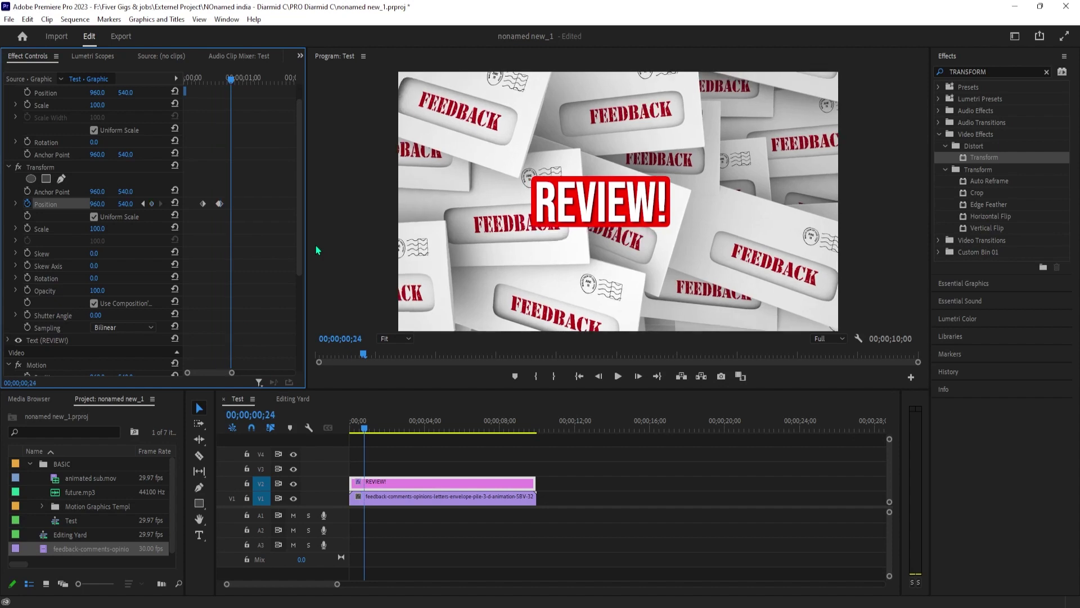
key(shift+Right)
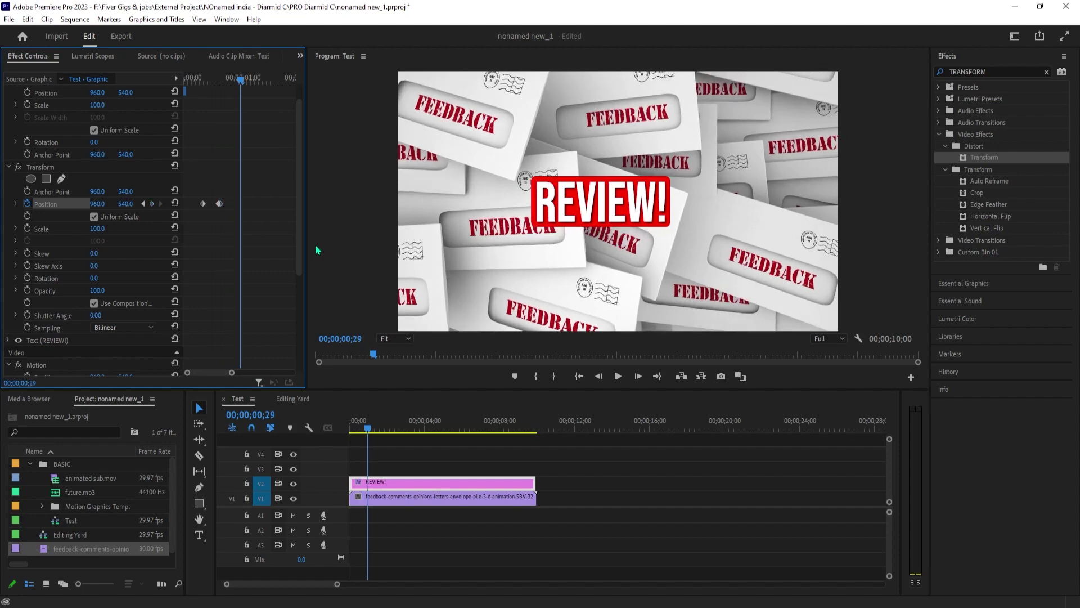
key(shift+Right)
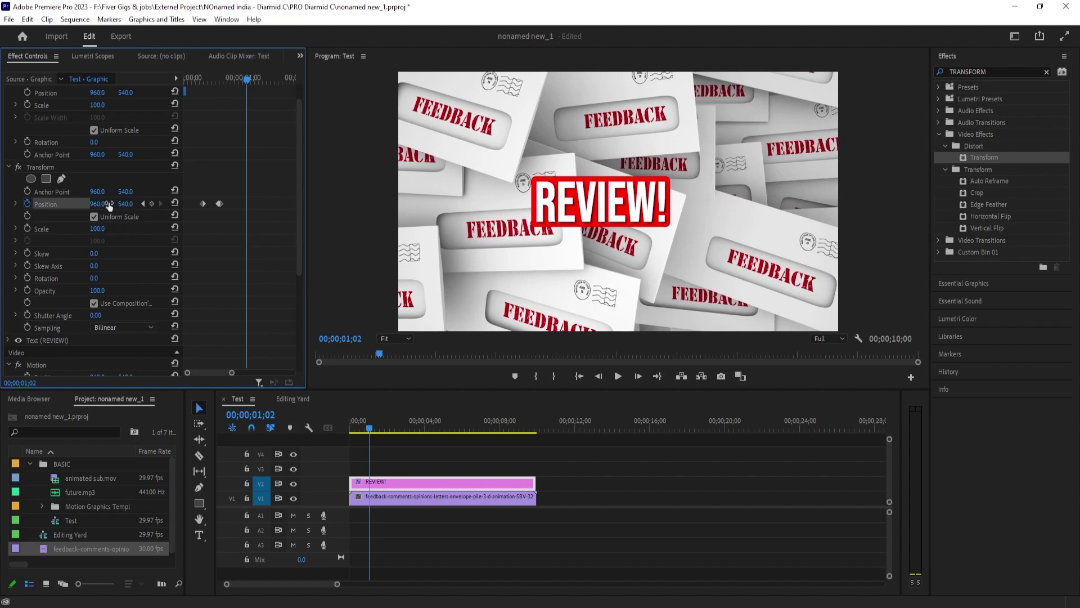
click(129, 204)
text(8)
text(0)
key(Return)
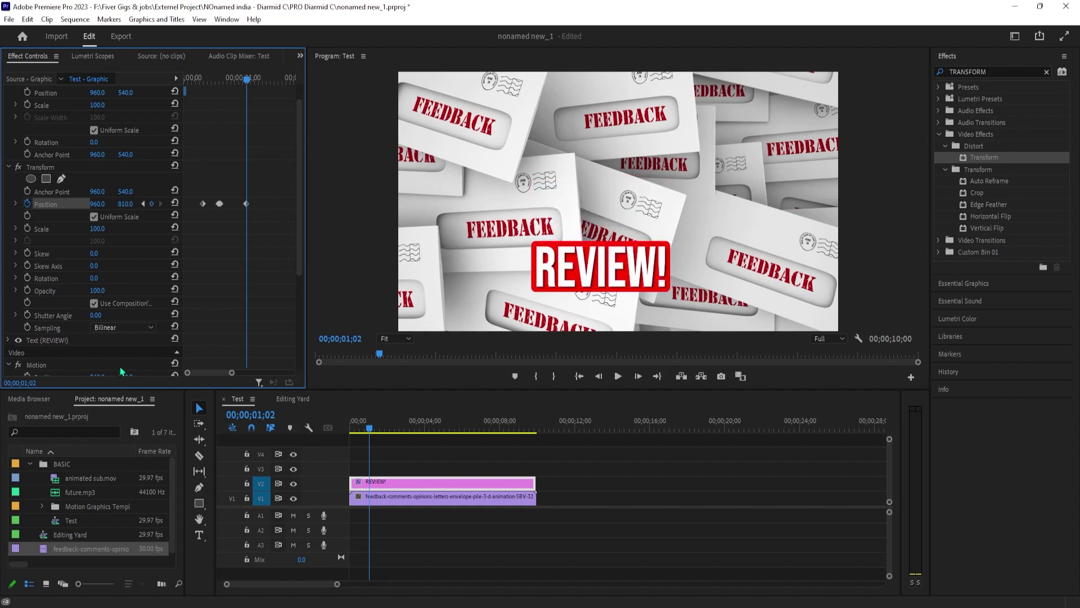
mouse_move(245, 78)
mouse_down()
mouse_move(224, 80)
mouse_move(234, 96)
mouse_up()
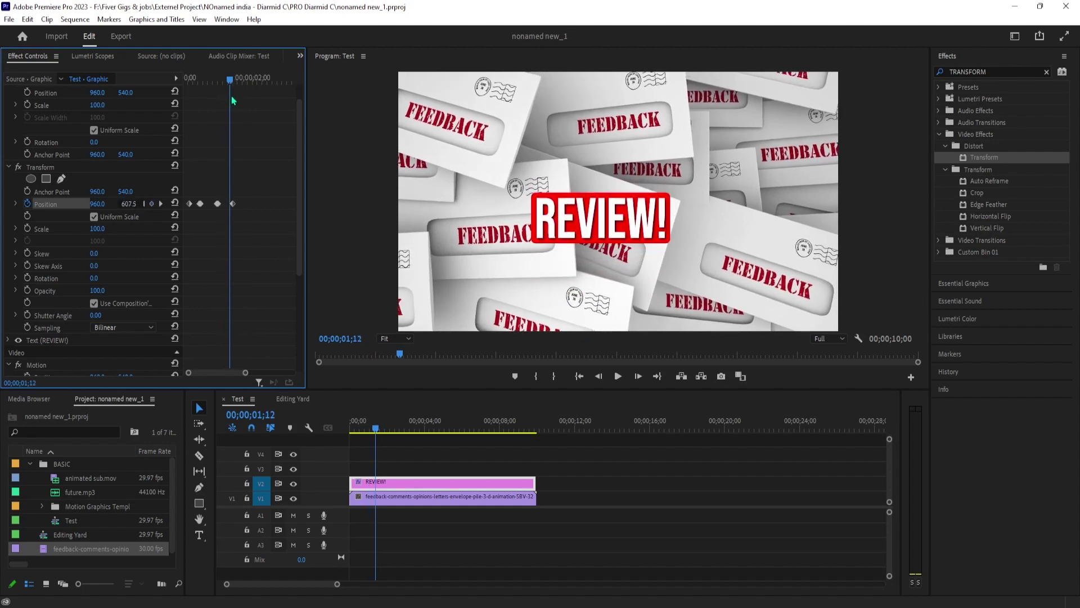
click(160, 203)
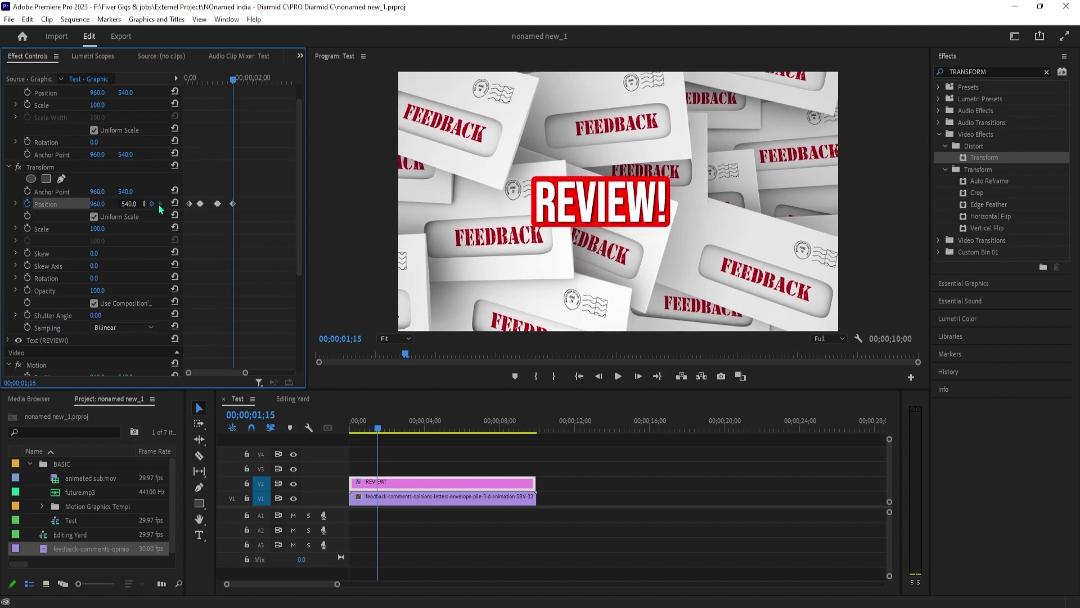
drag(246, 373, 226, 376)
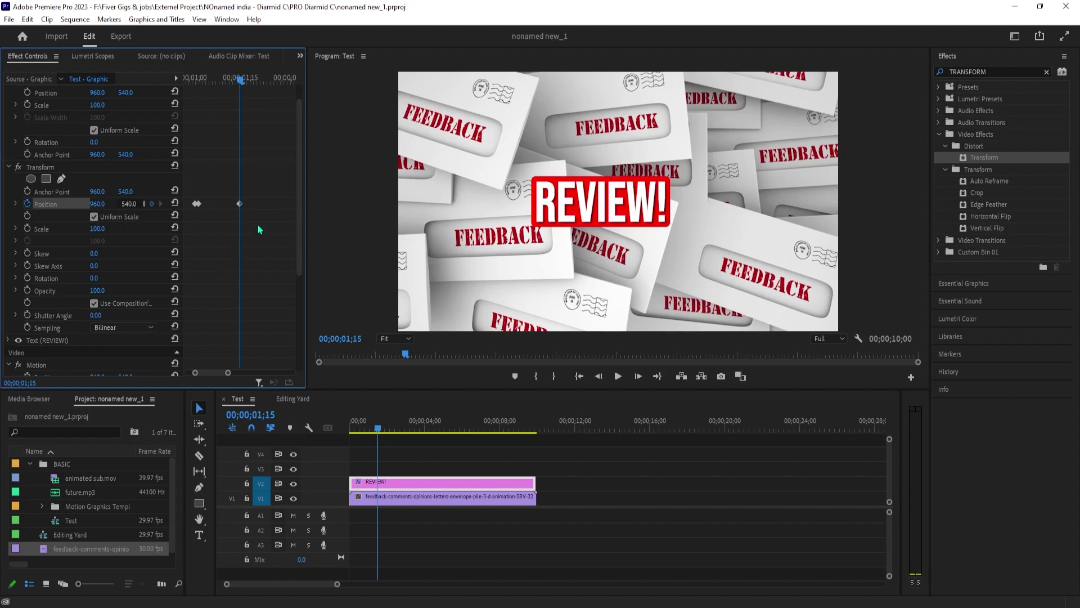
Step: Five frames on, keyframe Position Y 608, plus a hold keyframe one frame later
key(shift+Right)
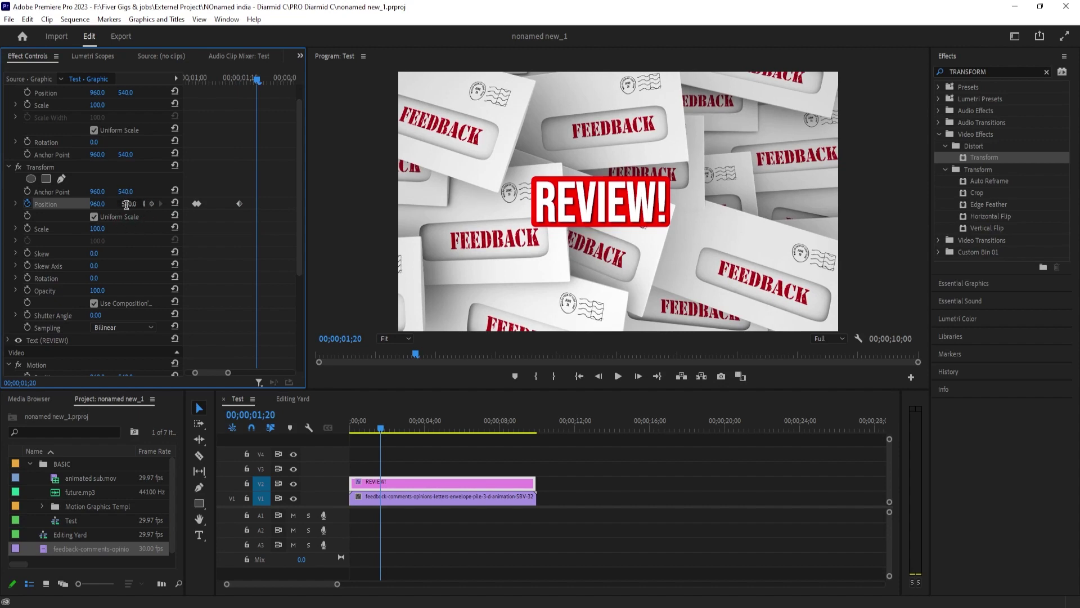
click(126, 205)
text(6)
text(08)
key(Return)
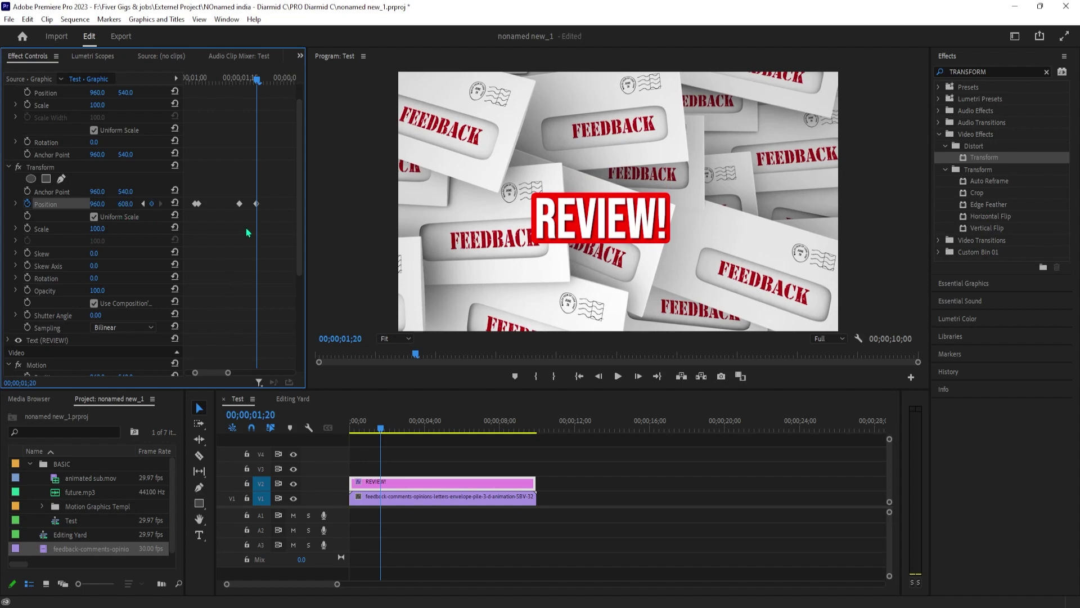
key(Right)
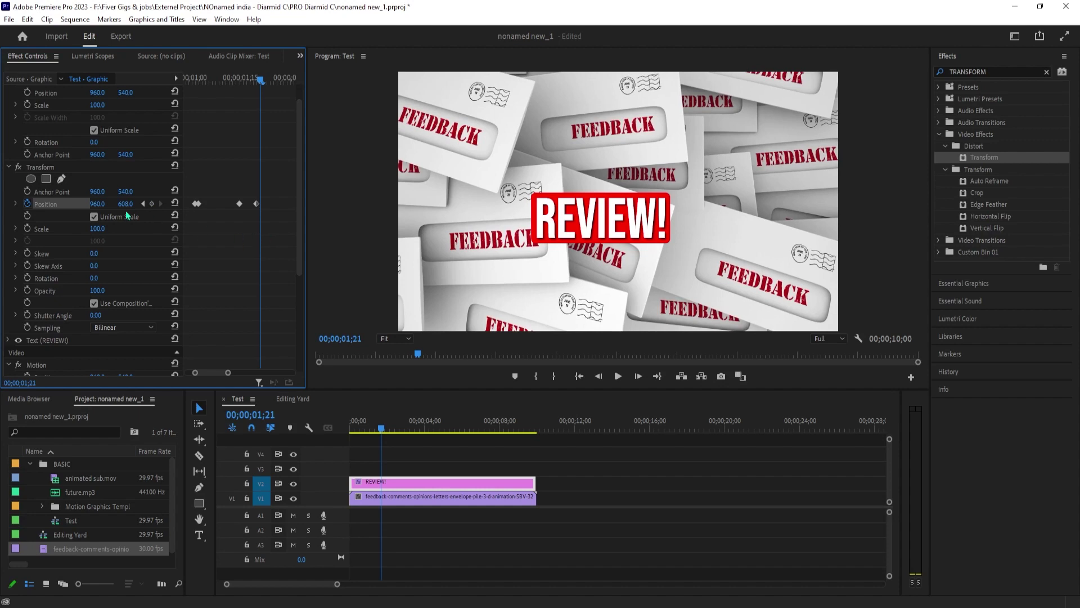
click(152, 204)
Step: Widen Effect Controls and keyframe Position Y 540 at 01;28
drag(306, 212, 373, 219)
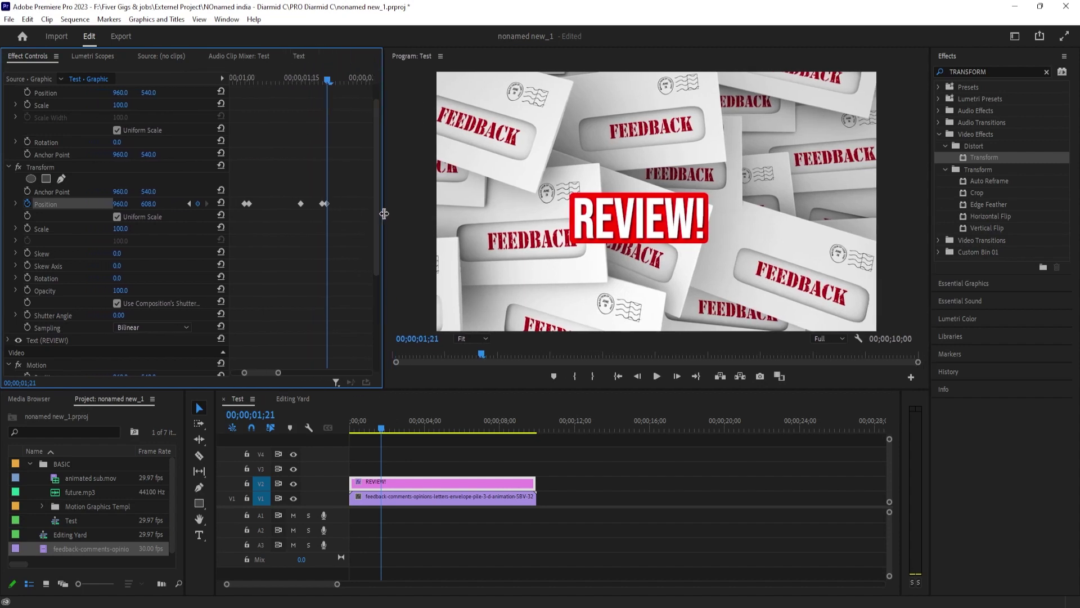
key(Right)
key(Right)
key(Right)
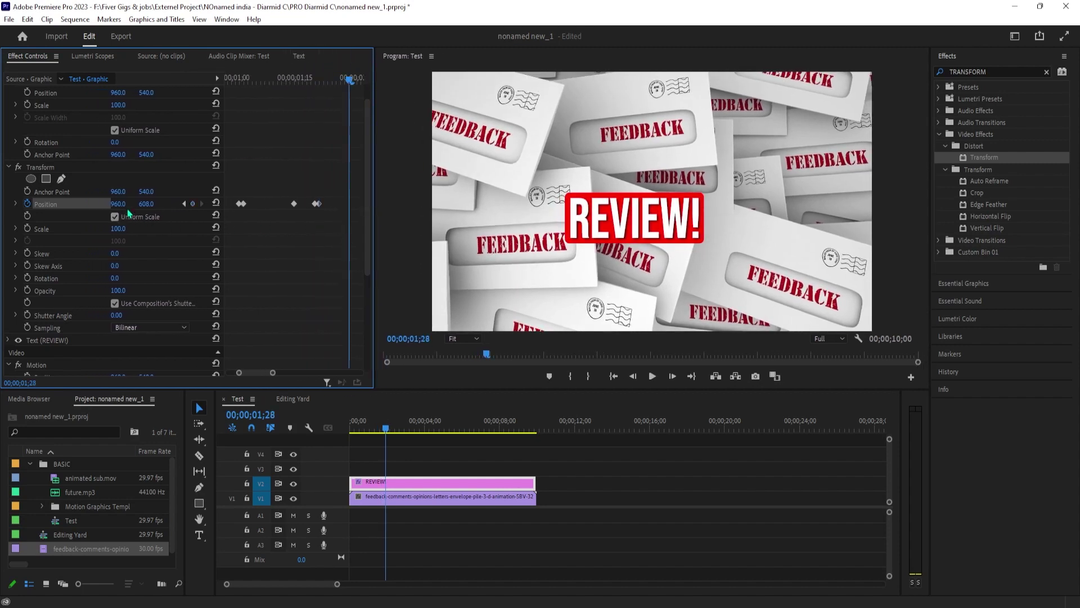
click(146, 203)
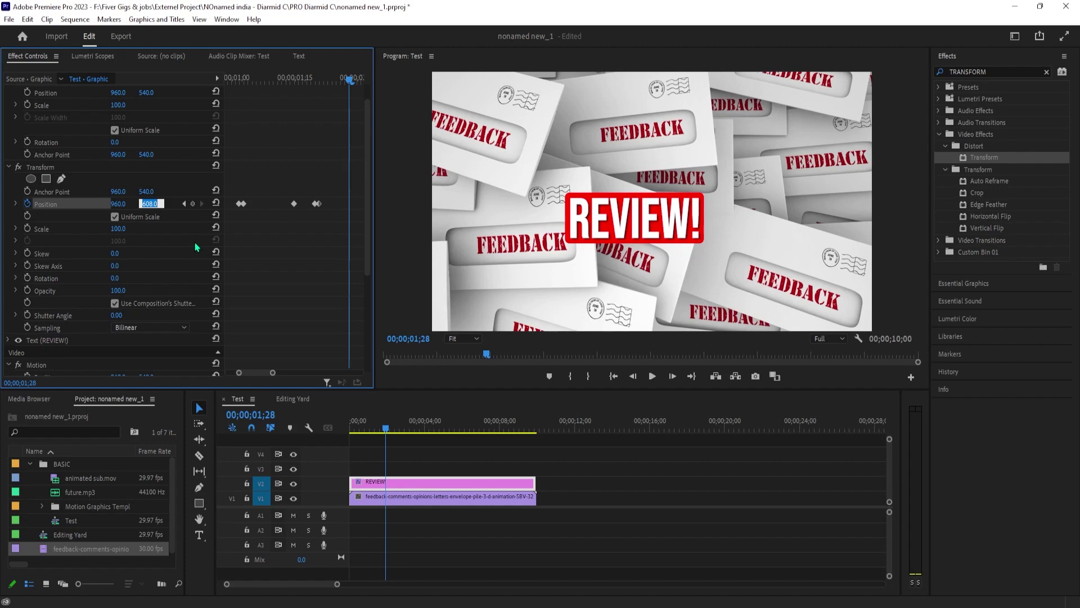
text(5)
text(40)
key(Return)
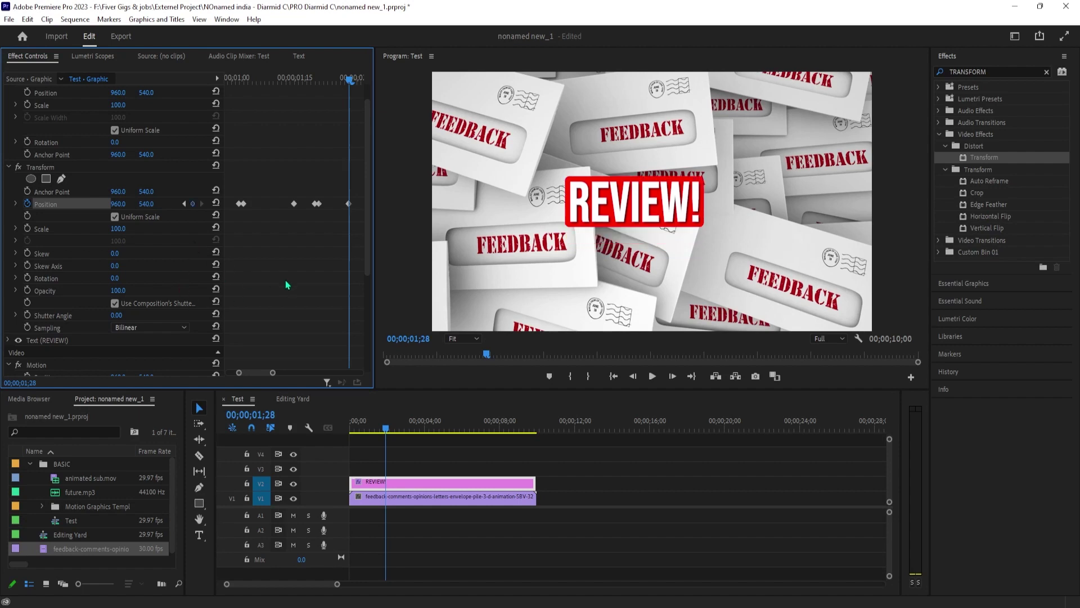
Step: Keyframe Position Y 555 at 02;01 and 540 at 02;03, then scrub back
key(Right)
key(Right)
key(Right)
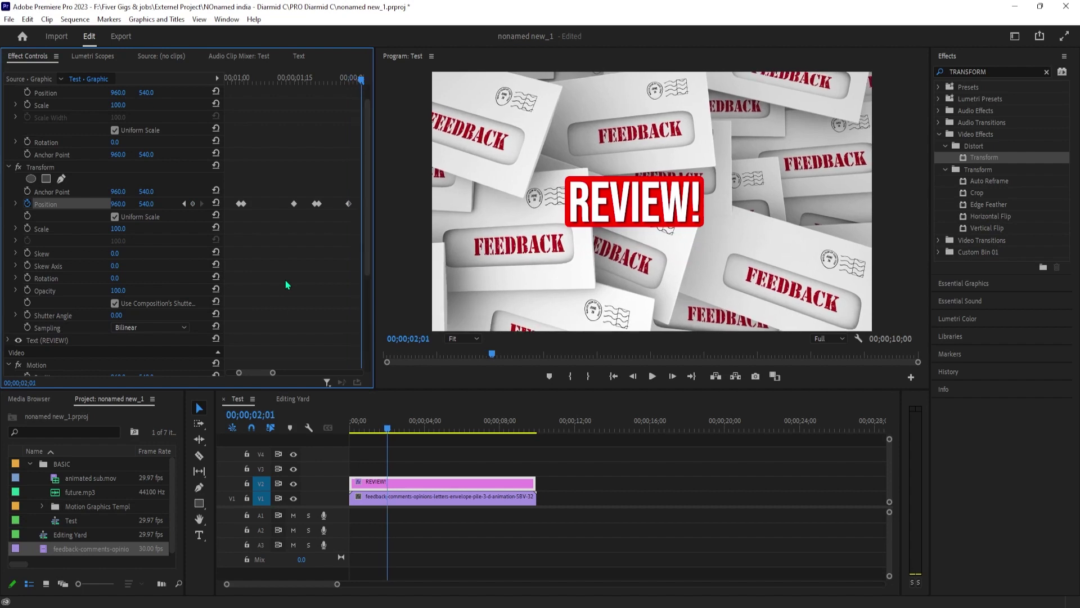
click(147, 203)
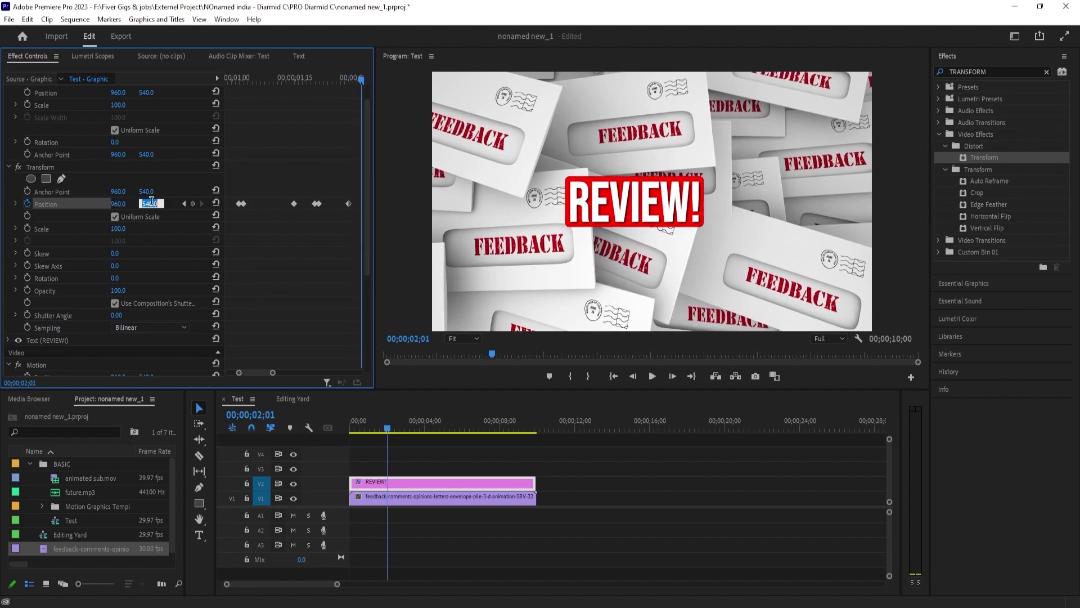
text(555)
key(Return)
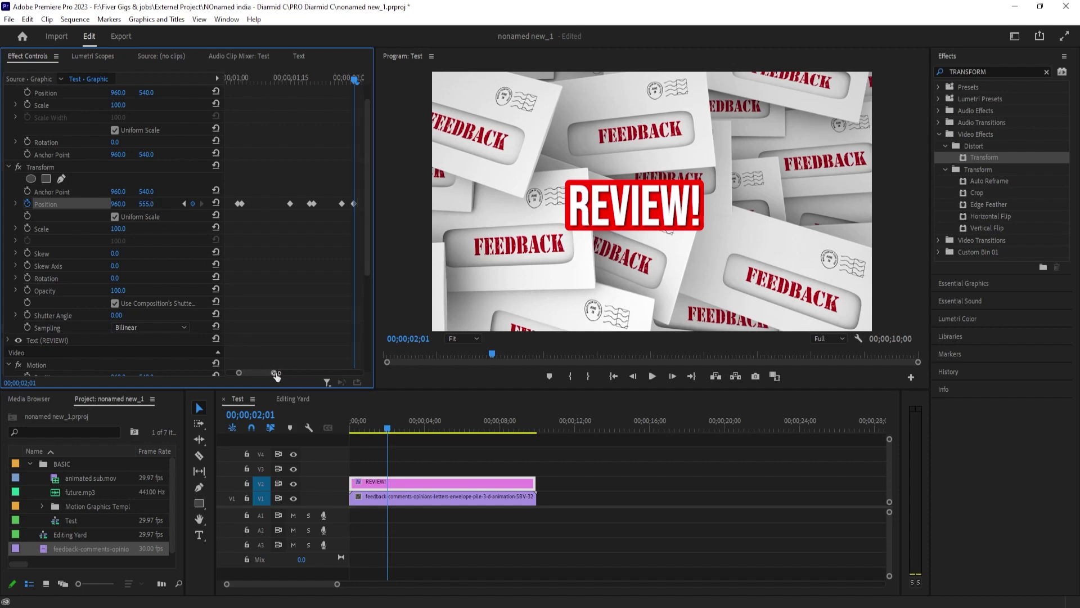
drag(274, 374, 286, 373)
key(Right)
key(Right)
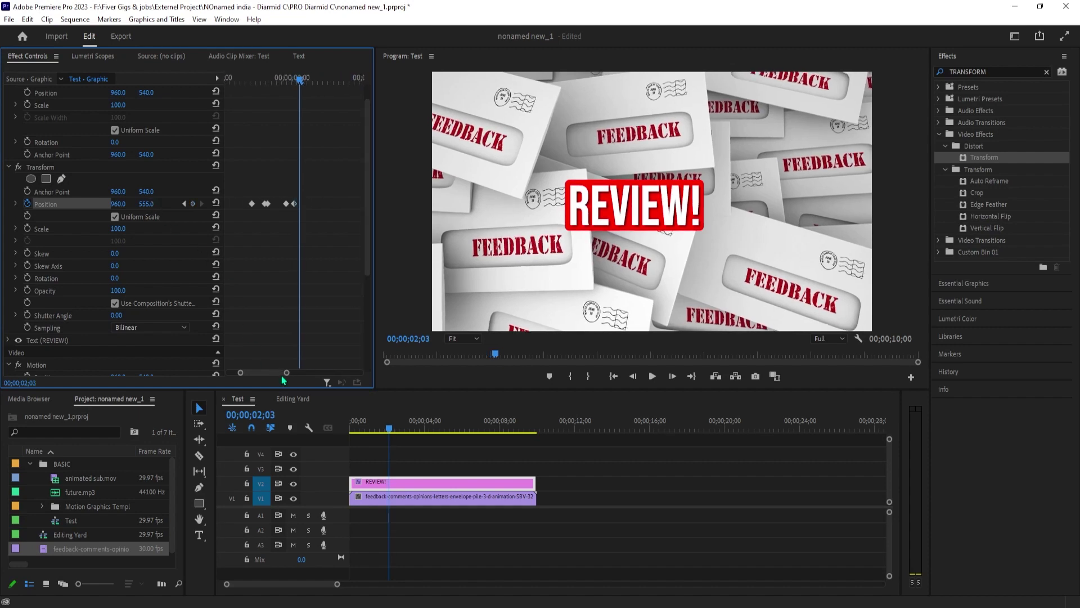
click(147, 203)
text(5)
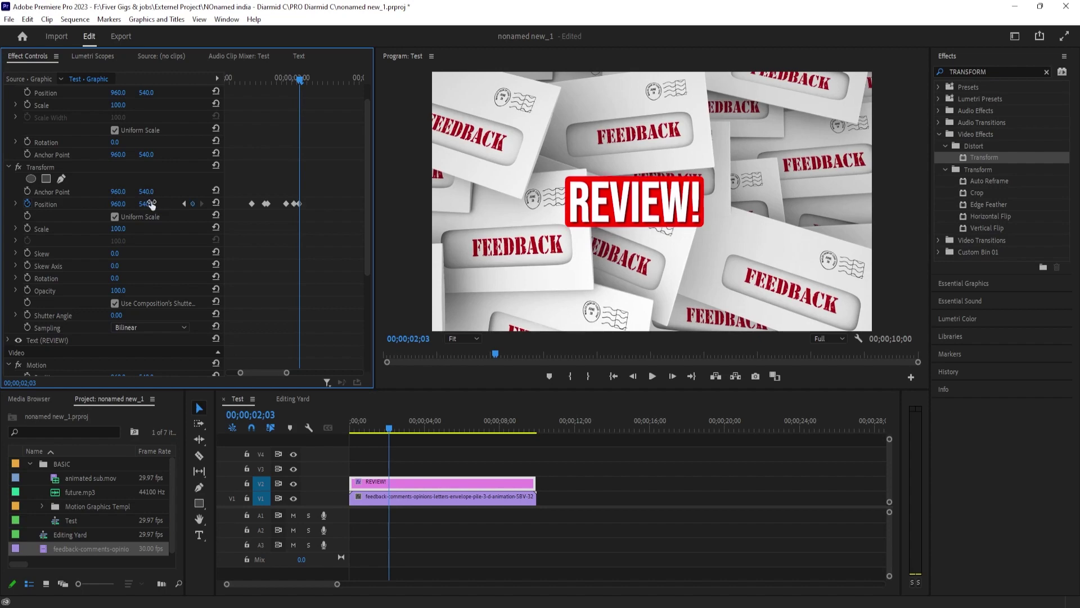
drag(392, 434, 349, 443)
Step: Set Continuous Bezier temporal interpolation on the REVIEW! bounce keyframes
key(space)
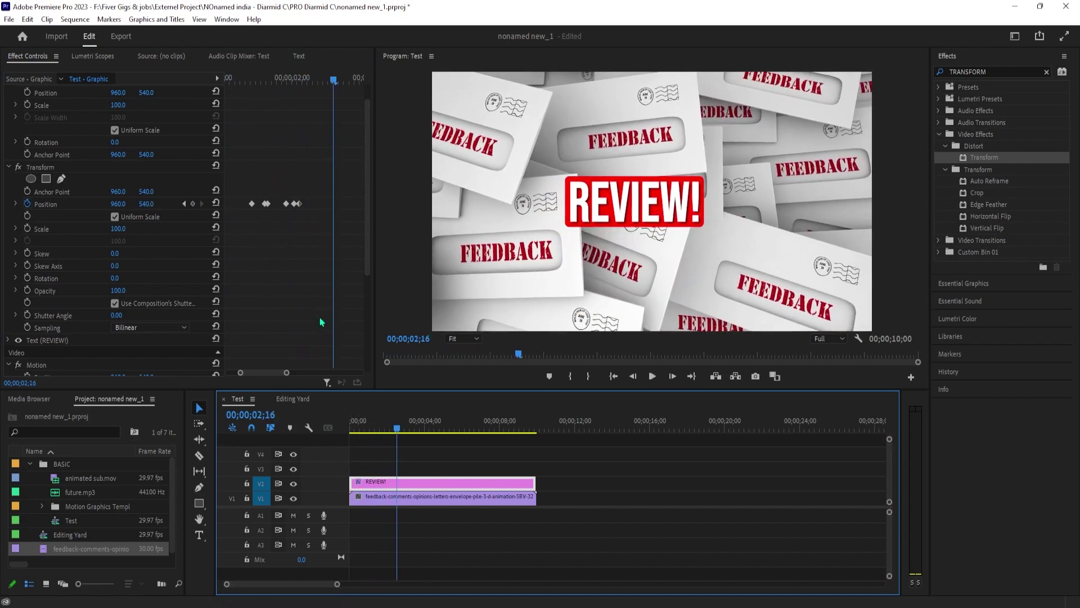
drag(287, 373, 280, 374)
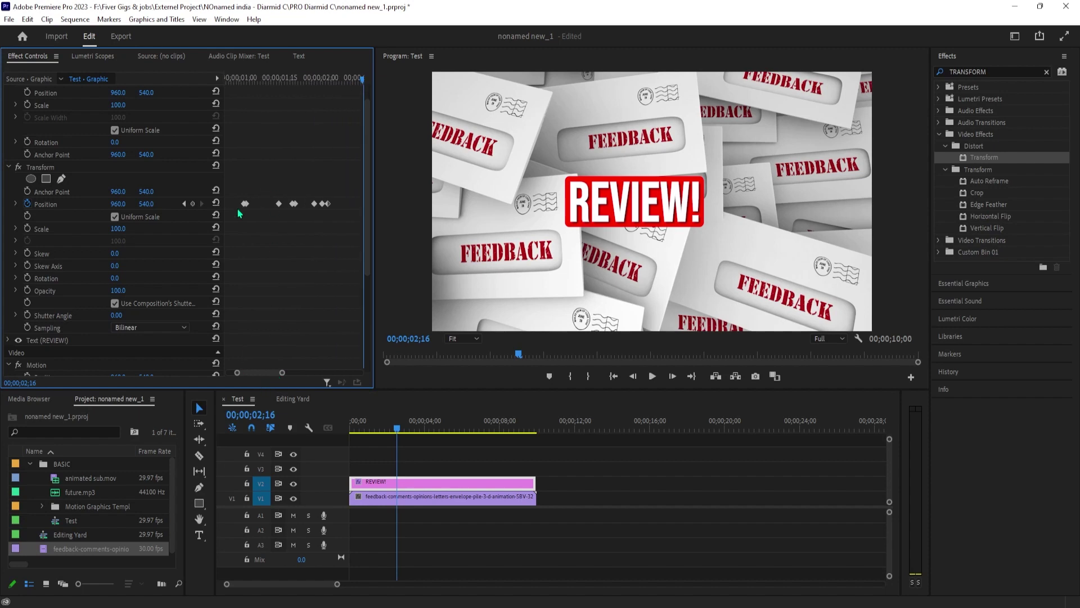
scroll(255, 369, down, 1)
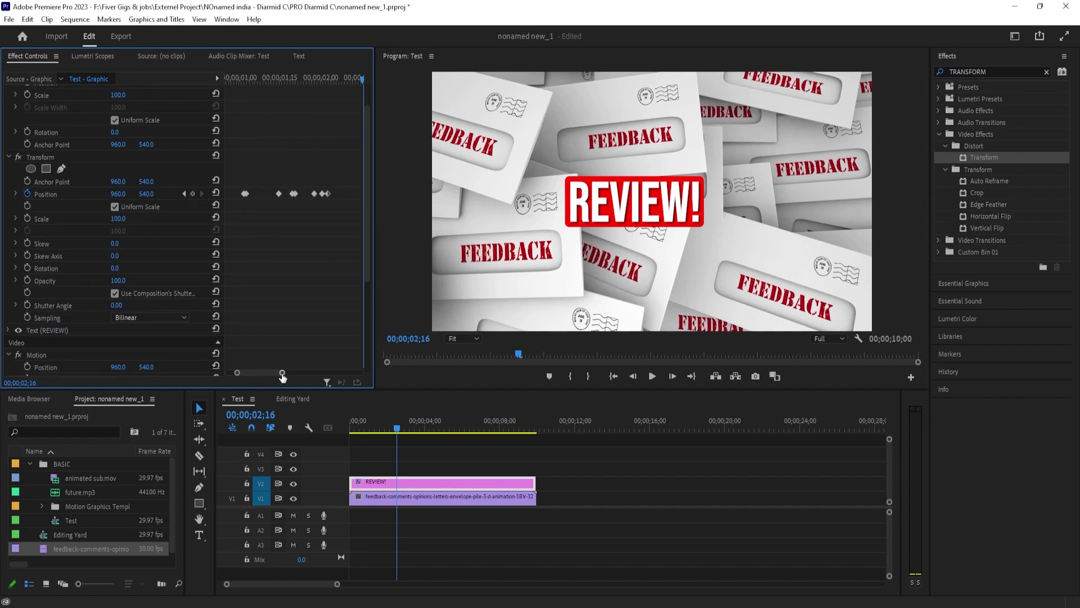
drag(283, 372, 257, 374)
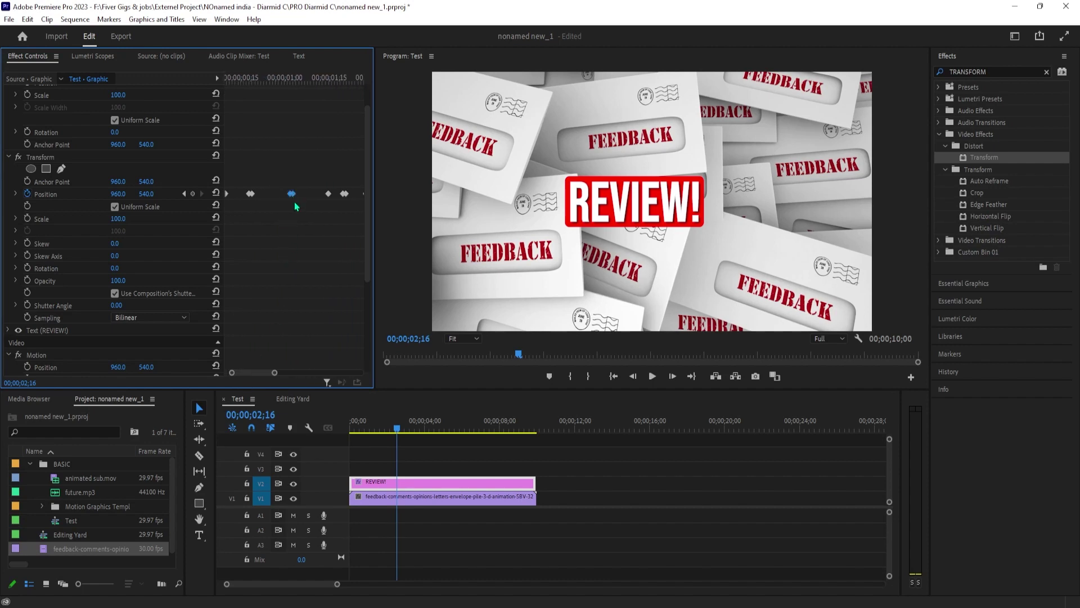
right_click(293, 195)
mouse_move(347, 295)
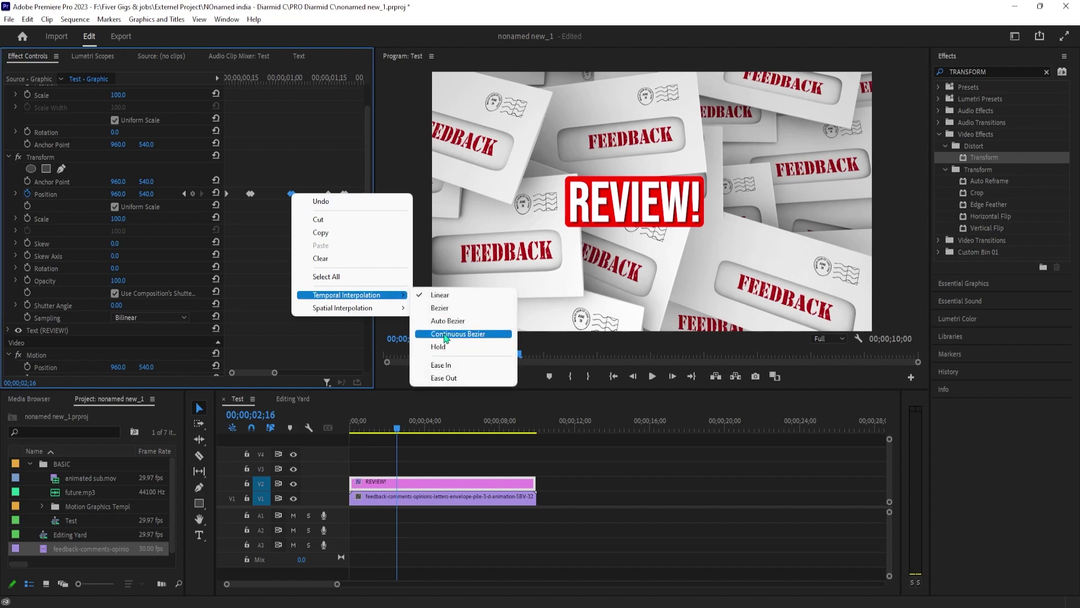
click(446, 335)
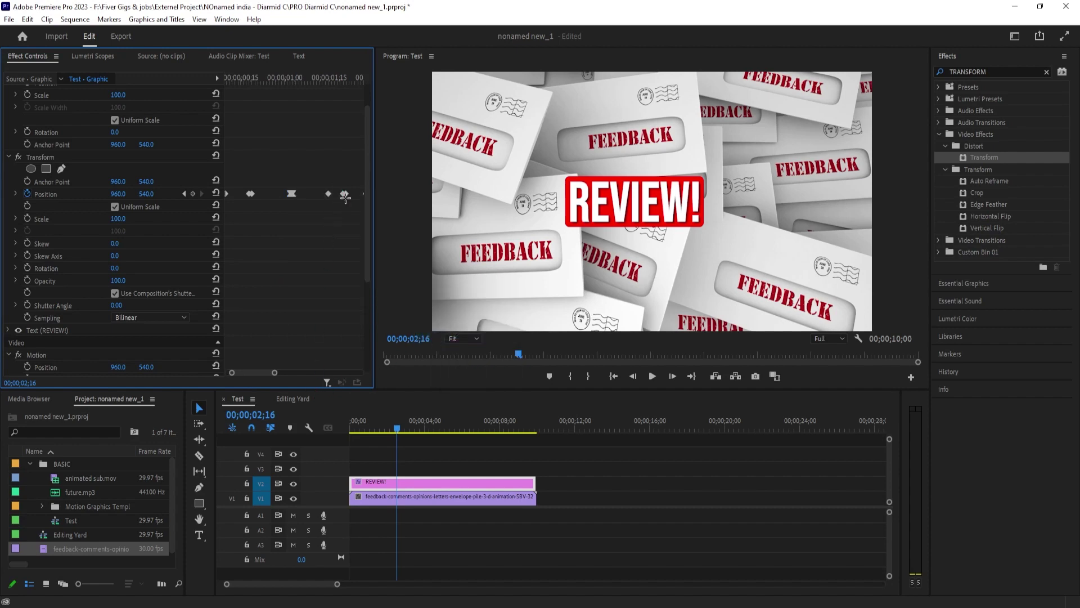
right_click(347, 198)
mouse_move(401, 298)
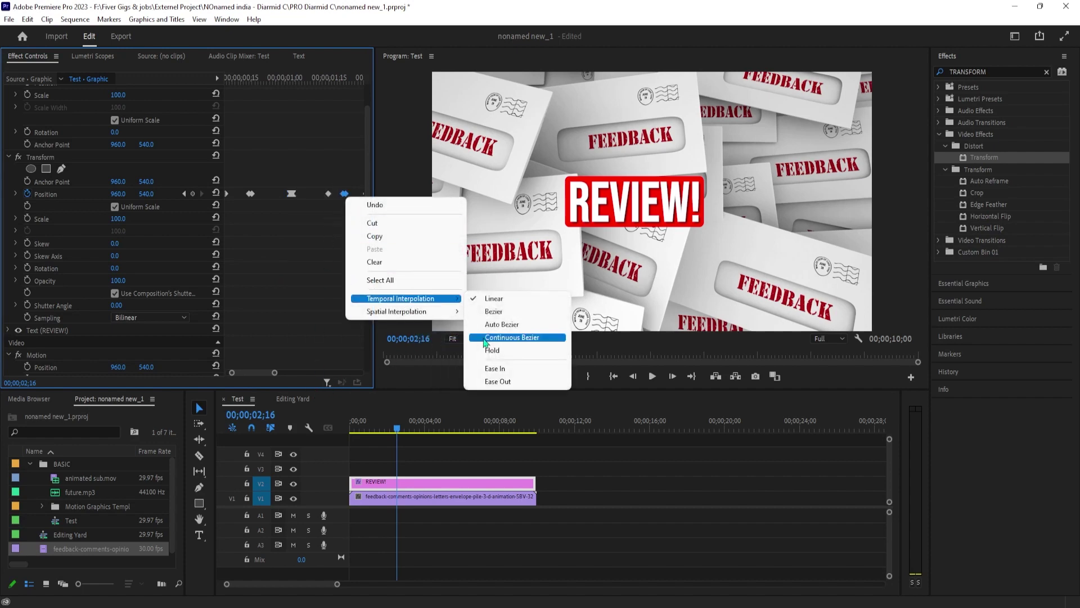
click(500, 339)
Step: Preview the eased bounce and give Transform its own 200 shutter angle
drag(406, 420, 377, 436)
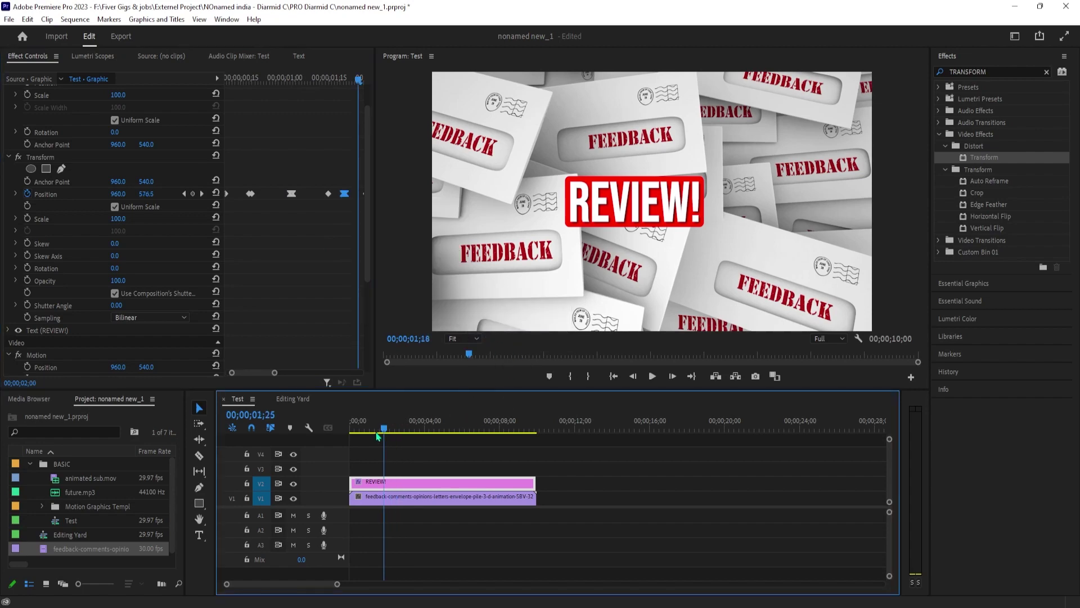
key(space)
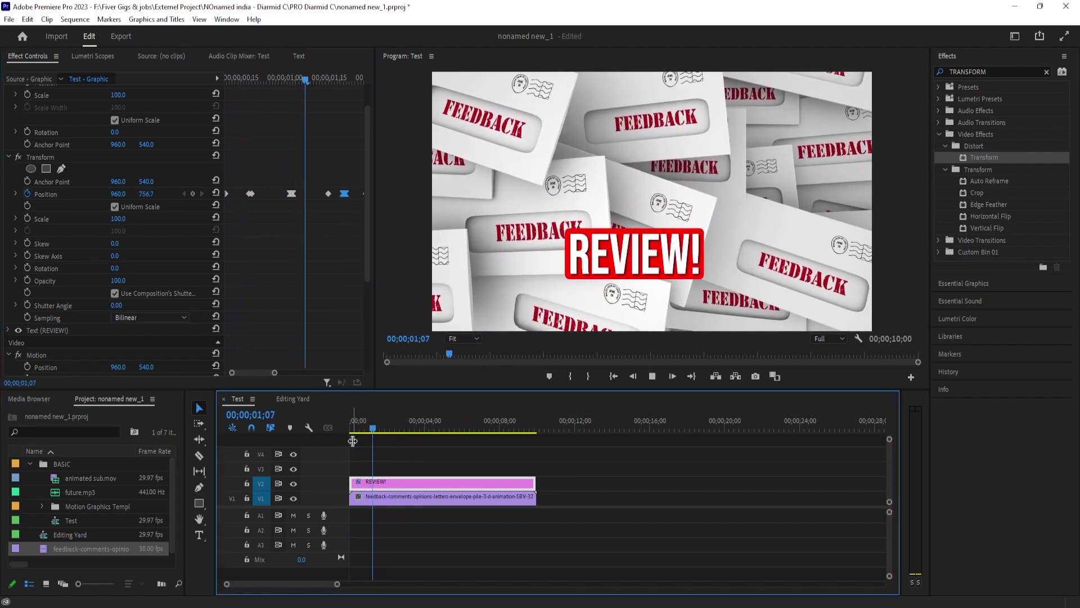
key(space)
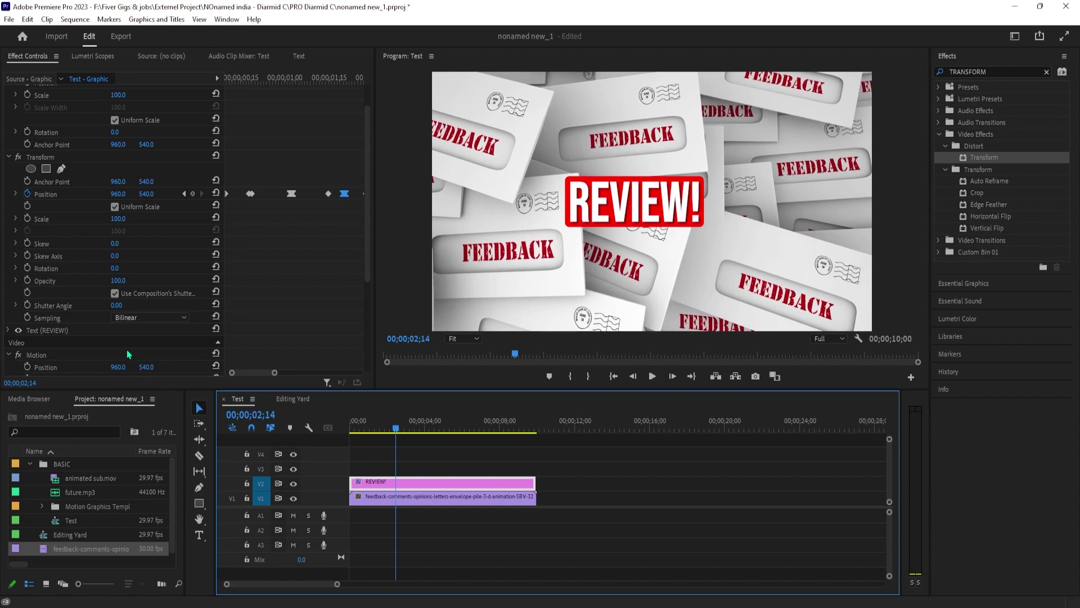
click(116, 293)
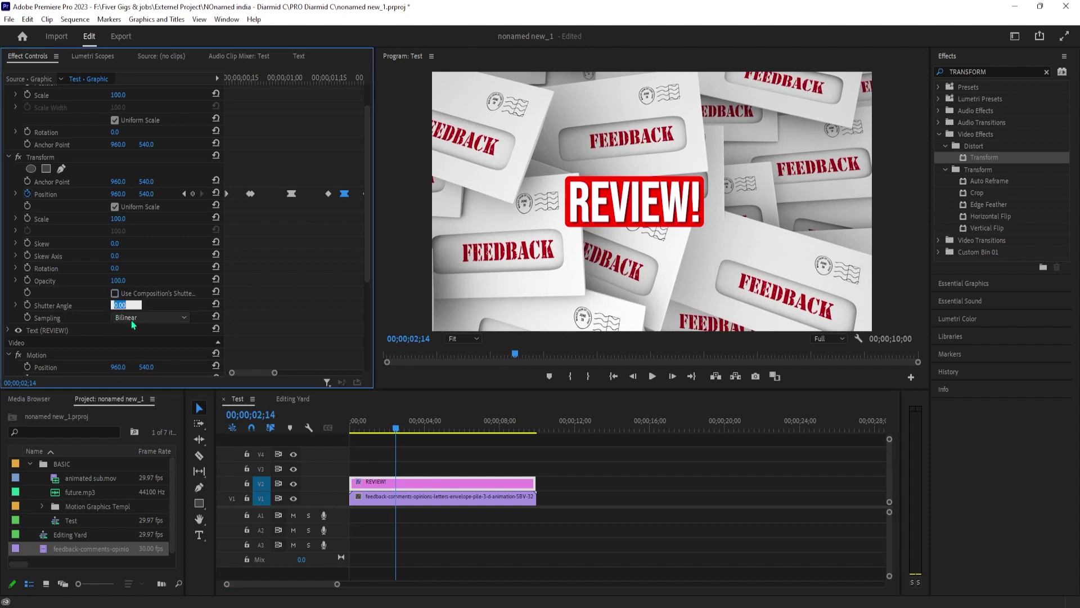
text(200)
key(Return)
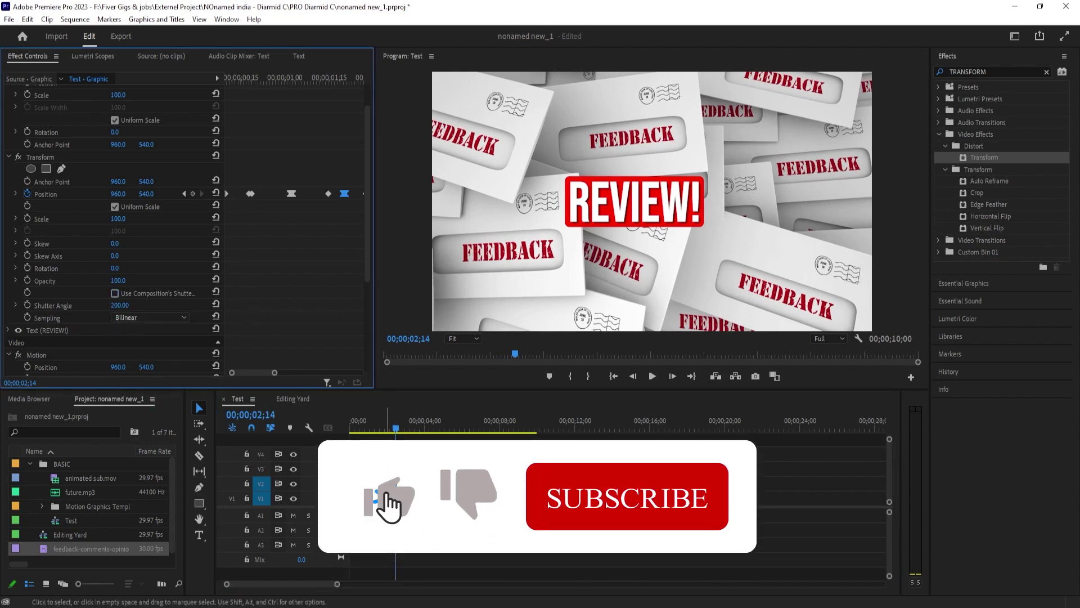